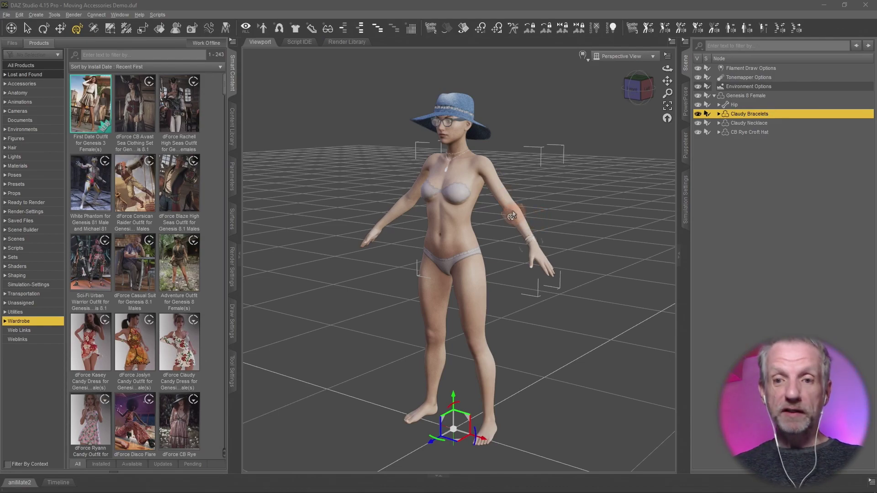
Select the Office Work Glasses on the figure's face
{"action": "scroll", "coordinate": [521, 213], "scroll_direction": "up", "scroll_amount": 1}
{"action": "scroll", "coordinate": [520, 217], "scroll_direction": "up", "scroll_amount": 5}
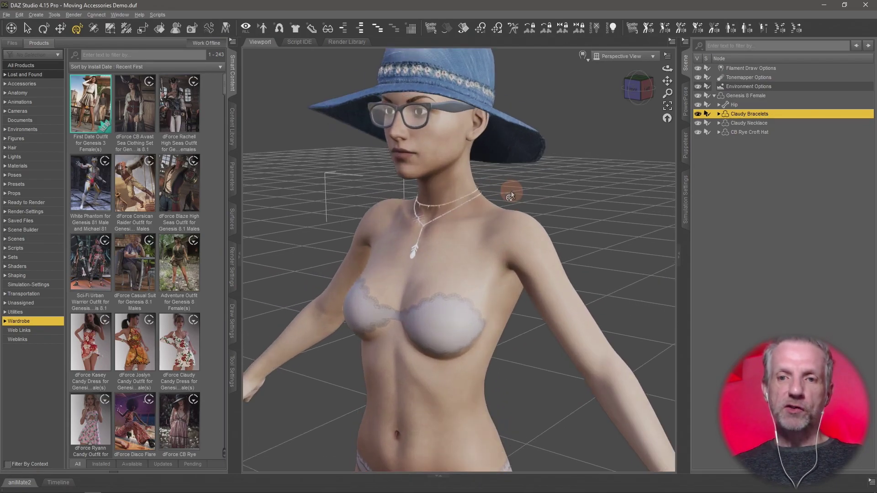
{"action": "scroll", "coordinate": [511, 191], "scroll_direction": "up", "scroll_amount": 3}
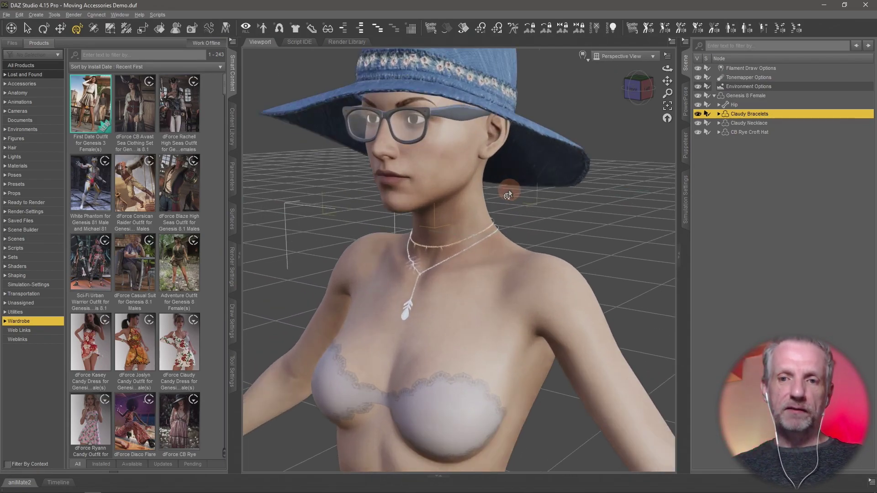
{"action": "scroll", "coordinate": [508, 192], "scroll_direction": "up", "scroll_amount": 3}
{"action": "scroll", "coordinate": [508, 187], "scroll_direction": "up", "scroll_amount": 5}
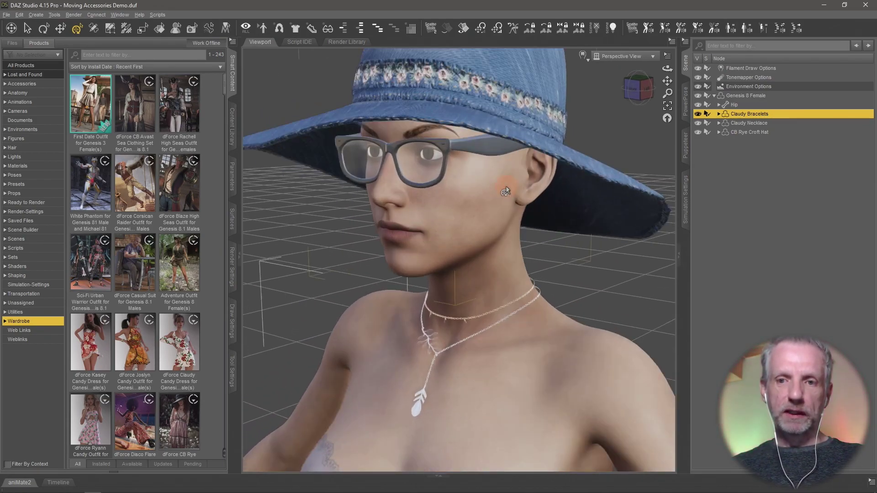
{"action": "right_click", "coordinate": [487, 126]}
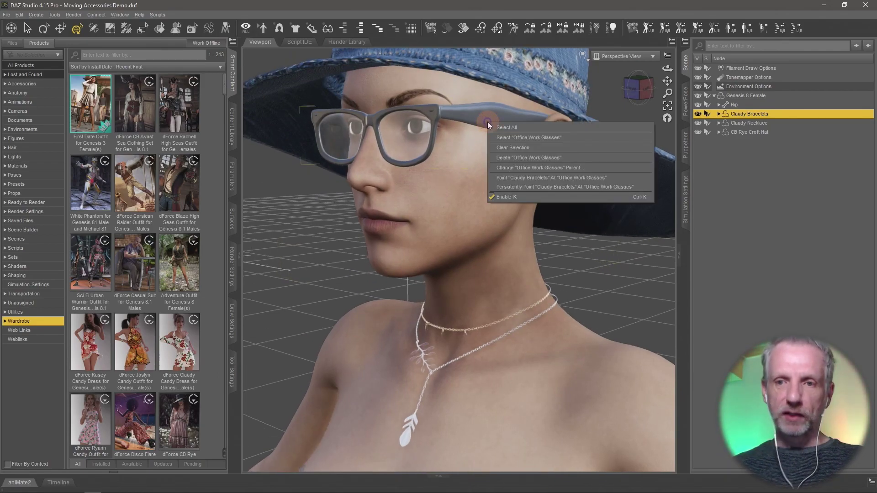
{"action": "left_click", "coordinate": [552, 138]}
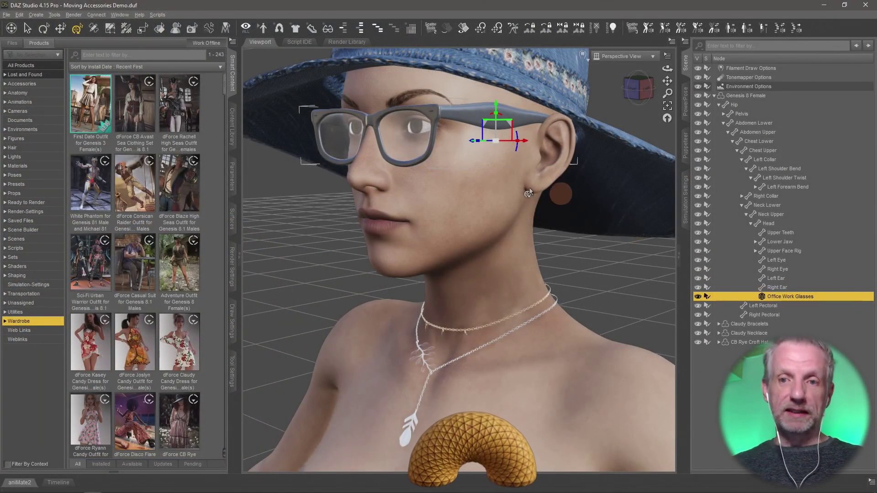
Hide the CB Rye Croft Hat and frame the selected glasses on the bare head
{"action": "middle_click_drag", "start_coordinate": [476, 183], "coordinate": [478, 179]}
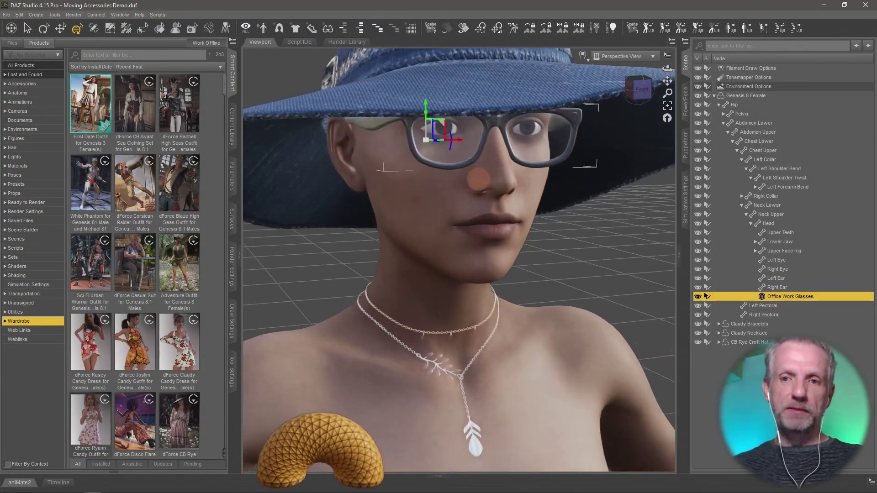
{"action": "mouse_move", "coordinate": [477, 179]}
{"action": "left_mouse_down", "text": "alt"}
{"action": "mouse_move", "coordinate": [470, 176]}
{"action": "mouse_move", "coordinate": [486, 192]}
{"action": "left_mouse_up", "text": "alt"}
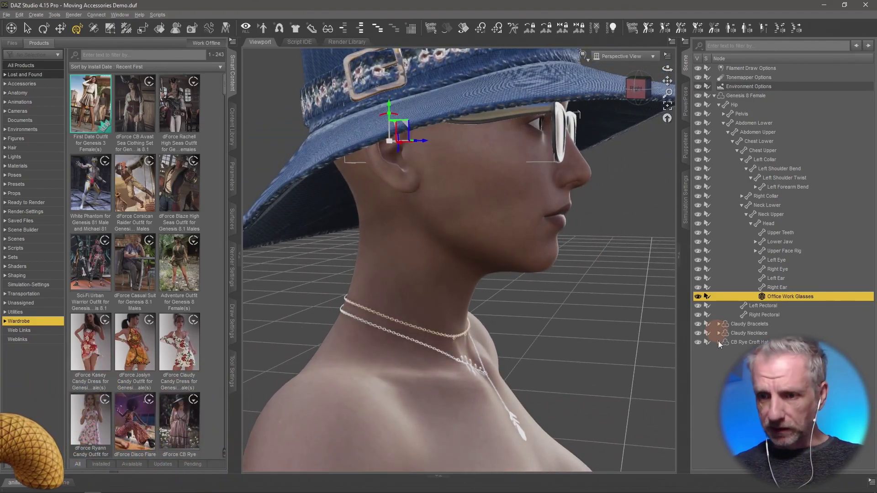
{"action": "left_click", "coordinate": [698, 342]}
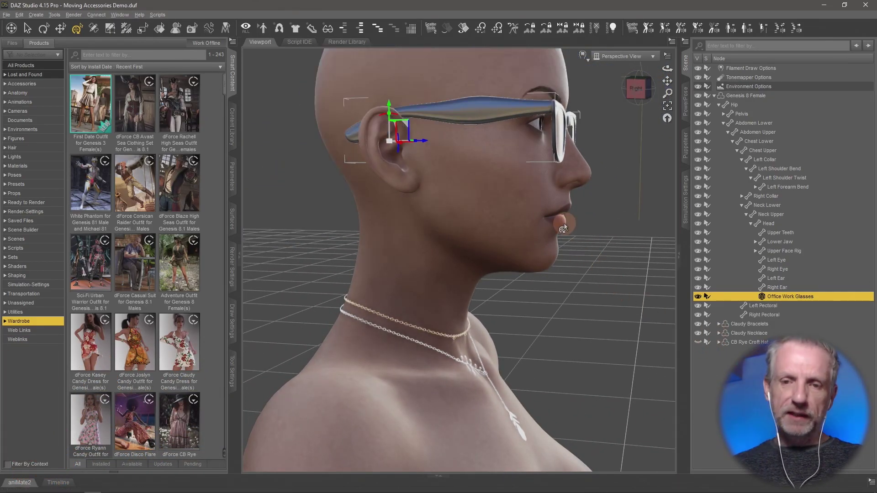
{"action": "key", "text": "f"}
{"action": "left_click_drag", "start_coordinate": [504, 223], "coordinate": [502, 227], "text": "alt"}
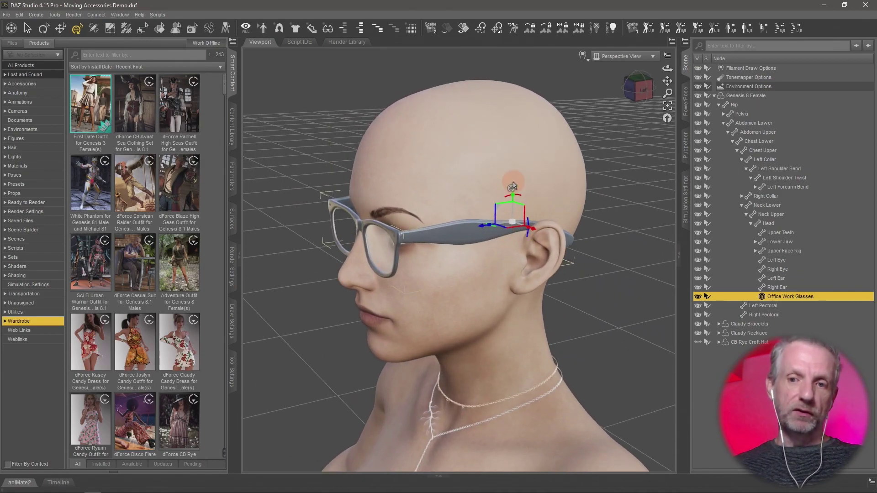
Move the Office Work Glasses up onto the forehead and tilt them so they rest above the eyebrows
{"action": "left_click", "coordinate": [515, 187]}
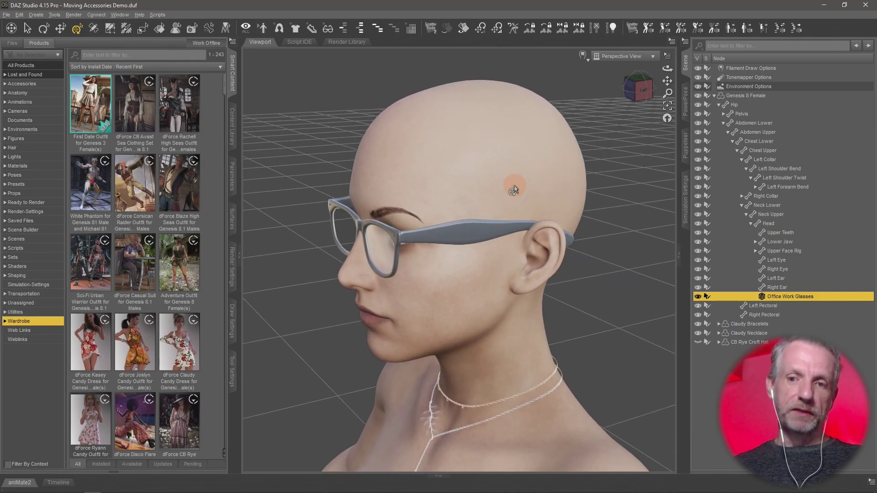
{"action": "left_click", "coordinate": [492, 229]}
{"action": "left_click_drag", "start_coordinate": [513, 188], "coordinate": [456, 210]}
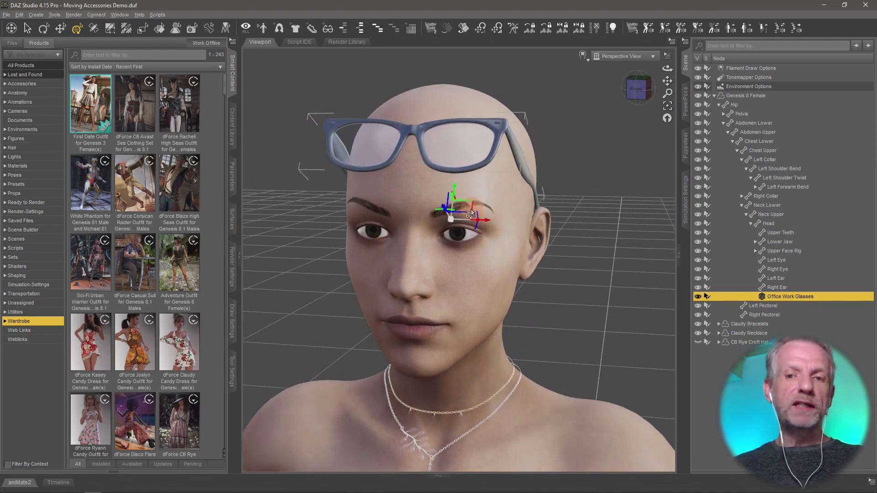
{"action": "right_click_drag", "start_coordinate": [456, 210], "coordinate": [459, 220], "text": "ctrl+alt"}
{"action": "left_click_drag", "start_coordinate": [460, 220], "coordinate": [455, 212], "text": "ctrl+alt"}
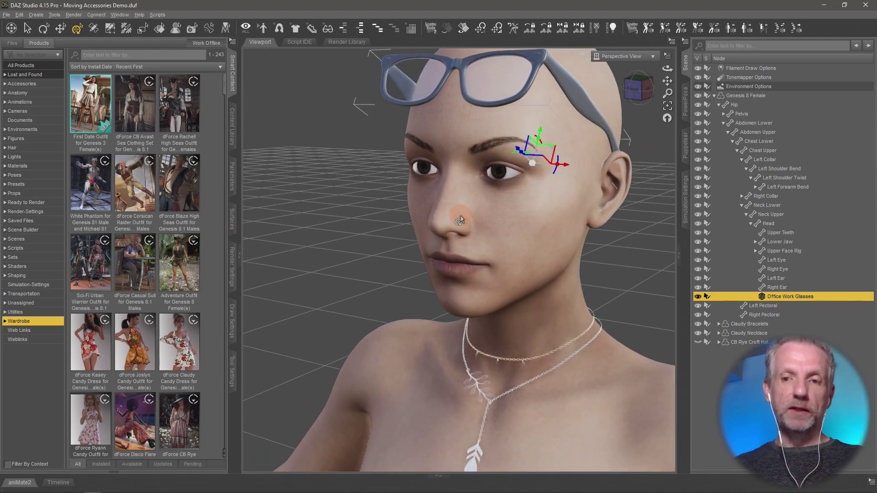
{"action": "right_click_drag", "start_coordinate": [483, 217], "coordinate": [487, 217], "text": "ctrl+alt"}
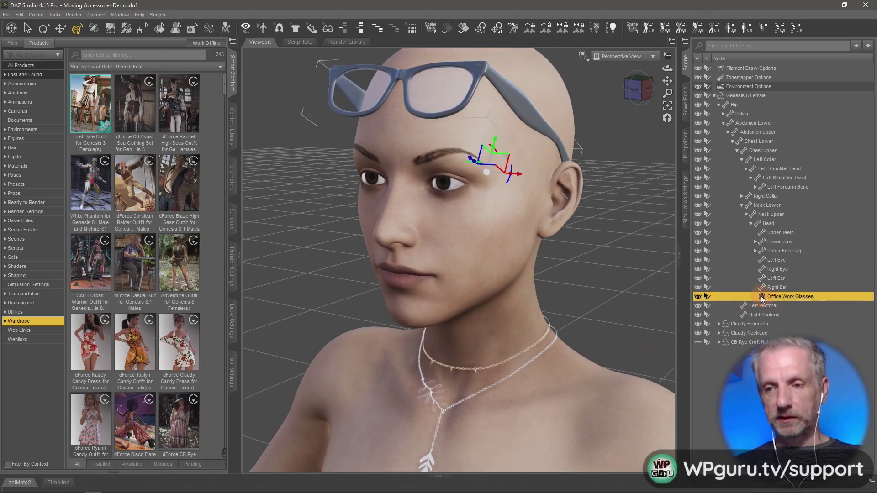
Hide the Office Work Glasses and show the CB Rye Croft Hat on the head
{"action": "left_click", "coordinate": [699, 297]}
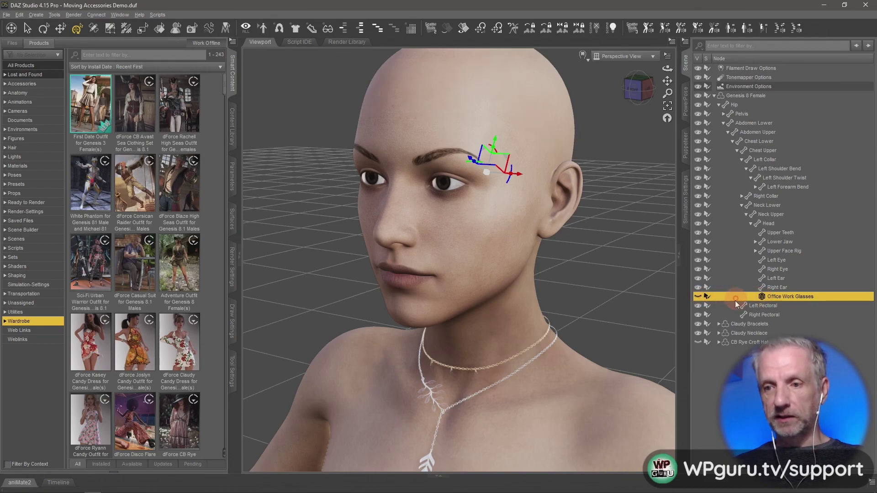
{"action": "left_click", "coordinate": [700, 343]}
{"action": "left_click_drag", "start_coordinate": [607, 300], "coordinate": [603, 298], "text": "ctrl+alt"}
{"action": "scroll", "coordinate": [607, 300], "scroll_direction": "up", "scroll_amount": 3}
{"action": "scroll", "coordinate": [607, 300], "scroll_direction": "down", "scroll_amount": 5}
{"action": "scroll", "coordinate": [607, 299], "scroll_direction": "down", "scroll_amount": 2}
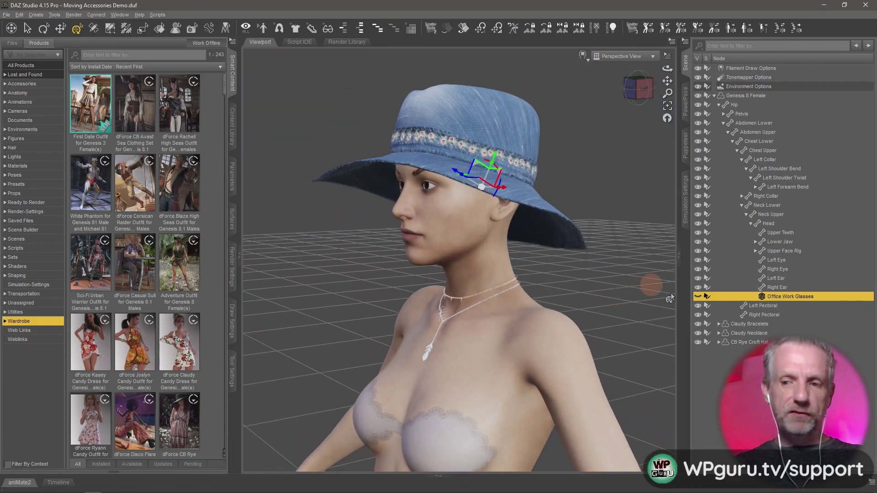
Select the CB Rye Croft Hat and expand its hierarchy to examine bones such as the Hip, Pelvis and Abdomen Upper
{"action": "right_click", "coordinate": [513, 131]}
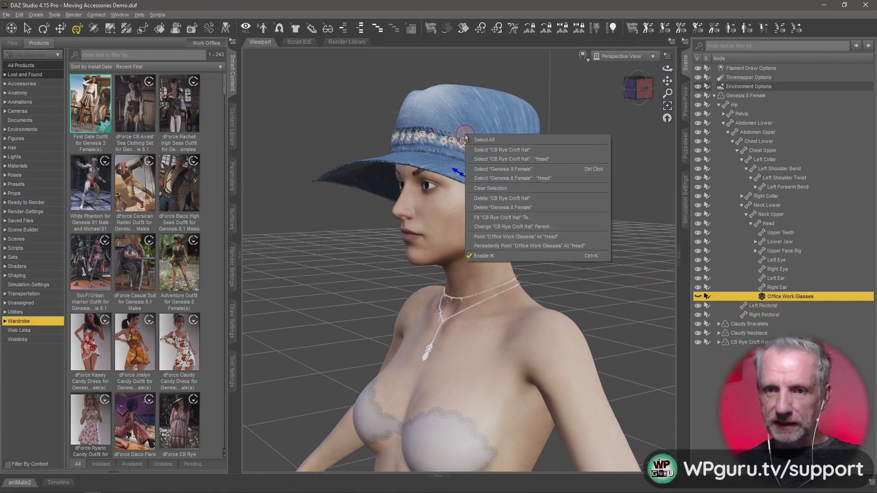
{"action": "left_click", "coordinate": [520, 147]}
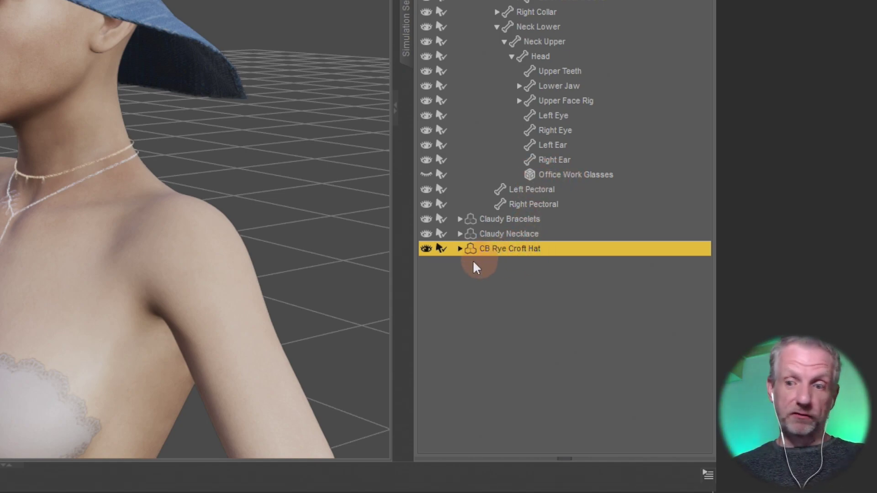
{"action": "left_click", "coordinate": [461, 249]}
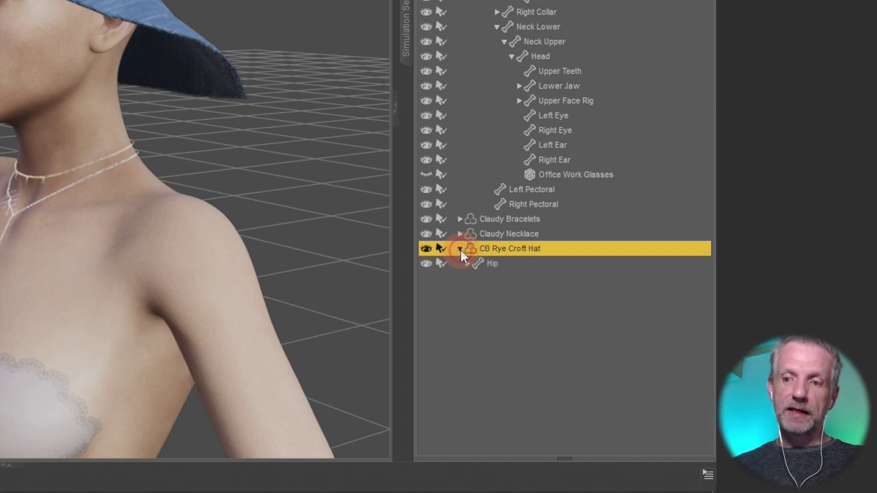
{"action": "left_click", "coordinate": [468, 264]}
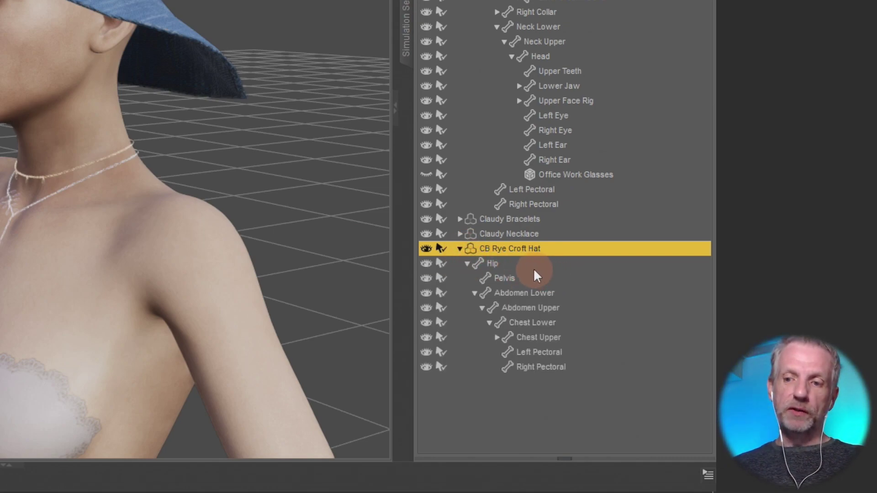
{"action": "left_click", "coordinate": [527, 264]}
{"action": "left_click", "coordinate": [560, 280]}
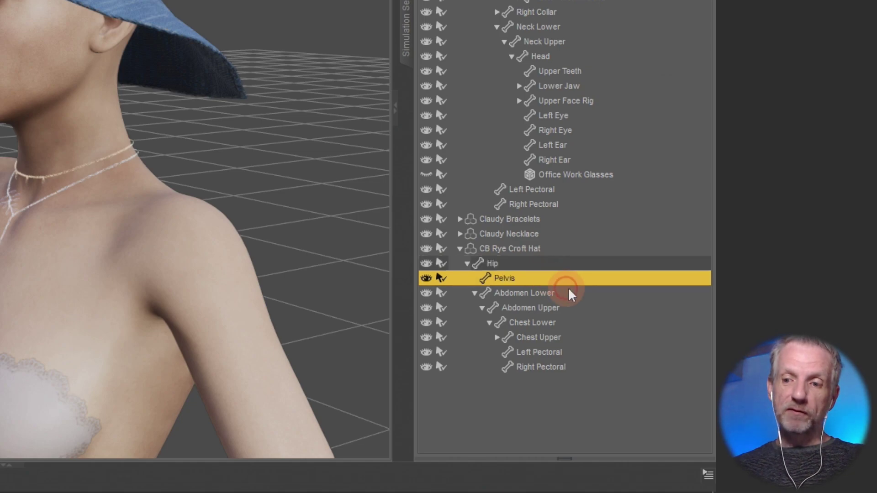
{"action": "left_click", "coordinate": [569, 295]}
{"action": "left_click", "coordinate": [574, 311]}
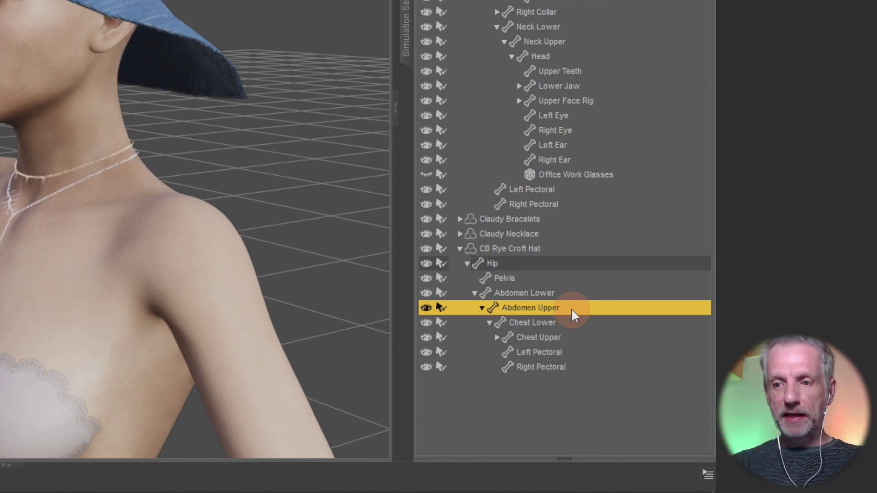
{"action": "left_click", "coordinate": [547, 249]}
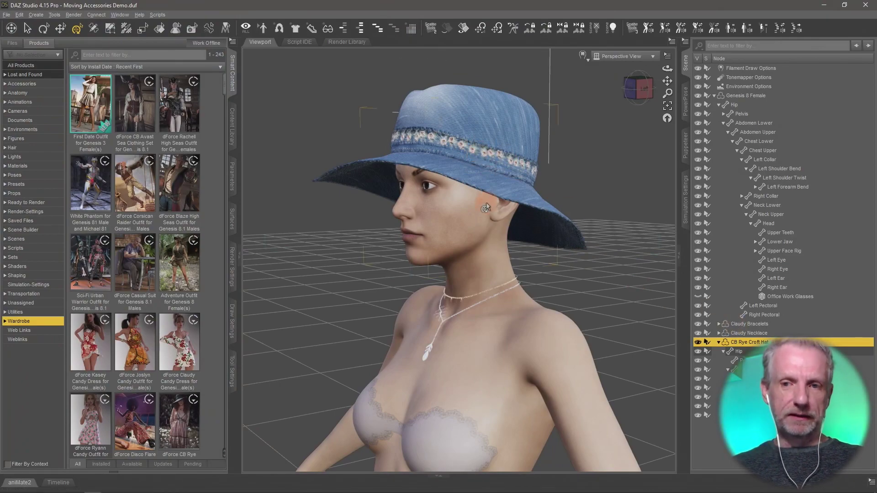
Try to move the fitted hat on its own with the transform gizmo at the figure's feet, and undo the move
{"action": "scroll", "coordinate": [485, 205], "scroll_direction": "down", "scroll_amount": 5}
{"action": "middle_click_drag", "start_coordinate": [498, 269], "coordinate": [486, 196]}
{"action": "right_click_drag", "start_coordinate": [486, 196], "coordinate": [486, 208], "text": "alt"}
{"action": "scroll", "coordinate": [486, 203], "scroll_direction": "down", "scroll_amount": 1}
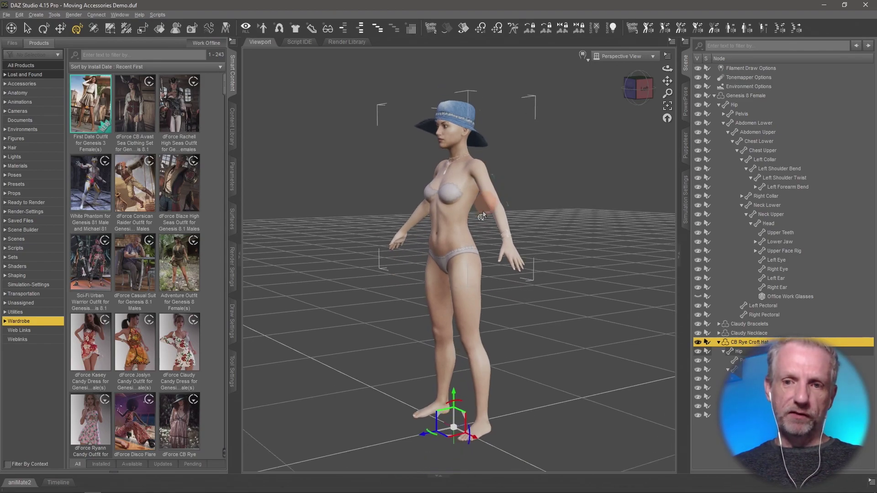
{"action": "left_click_drag", "start_coordinate": [483, 211], "coordinate": [485, 221], "text": "ctrl+alt"}
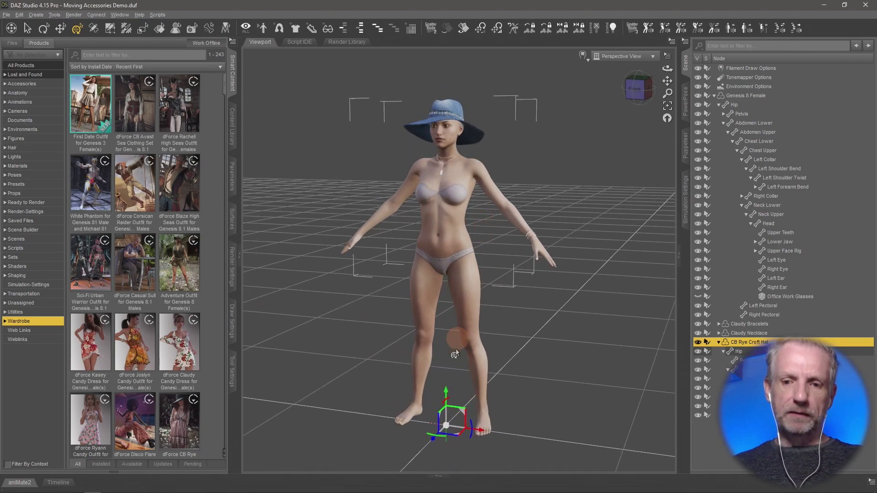
{"action": "left_click_drag", "start_coordinate": [446, 391], "coordinate": [468, 333]}
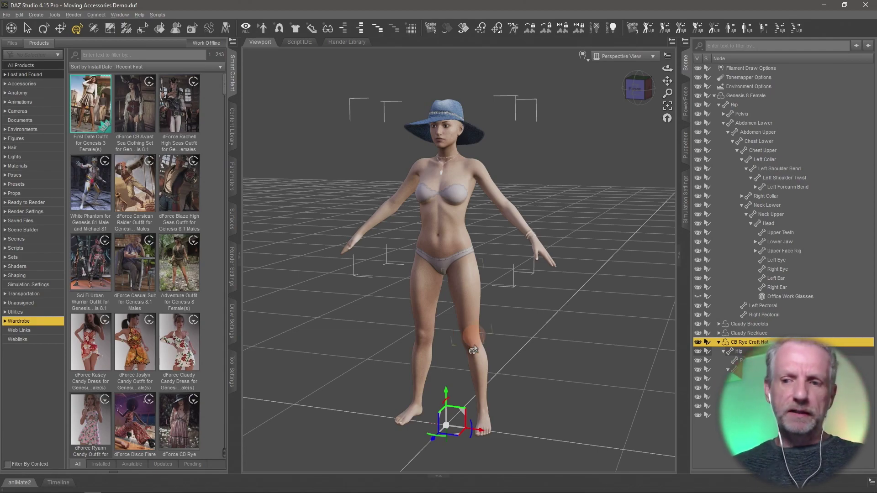
{"action": "left_click_drag", "start_coordinate": [450, 412], "coordinate": [451, 411], "text": "ctrl+alt"}
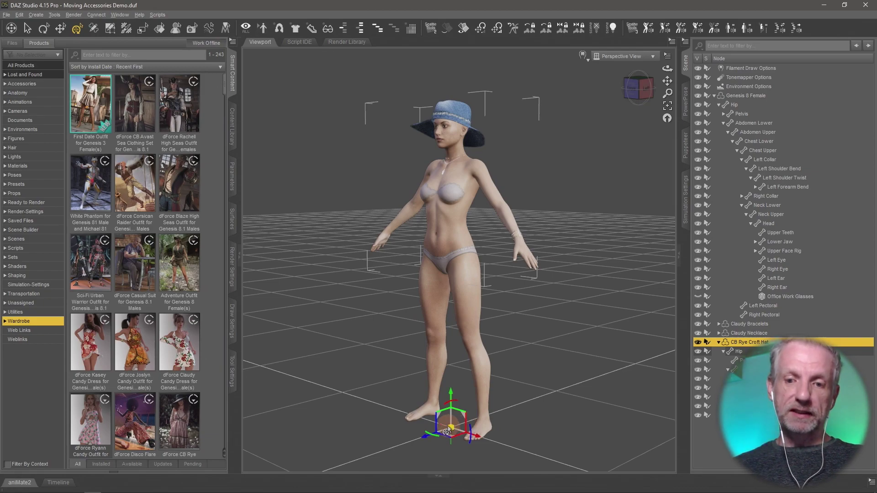
{"action": "left_click_drag", "start_coordinate": [449, 431], "coordinate": [532, 454]}
{"action": "key", "text": "ctrl+z"}
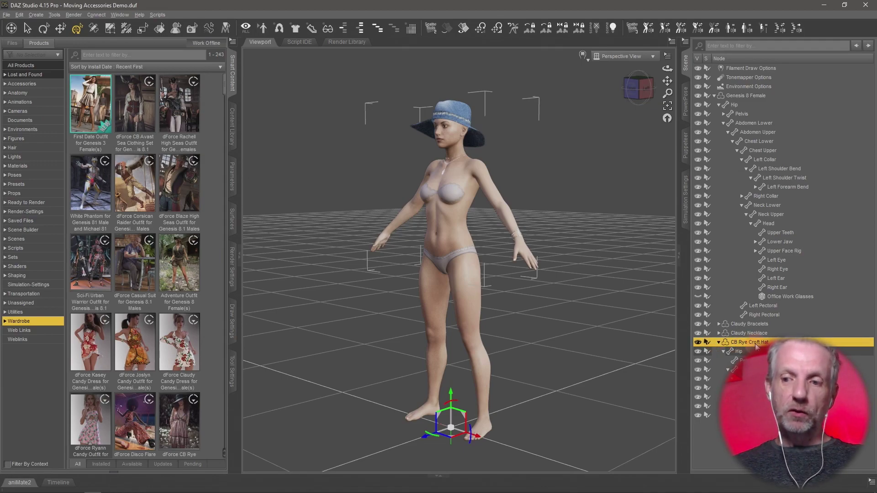
Set the hat's Fit to Mode to Auto Follow Transforms
{"action": "left_click", "coordinate": [233, 178]}
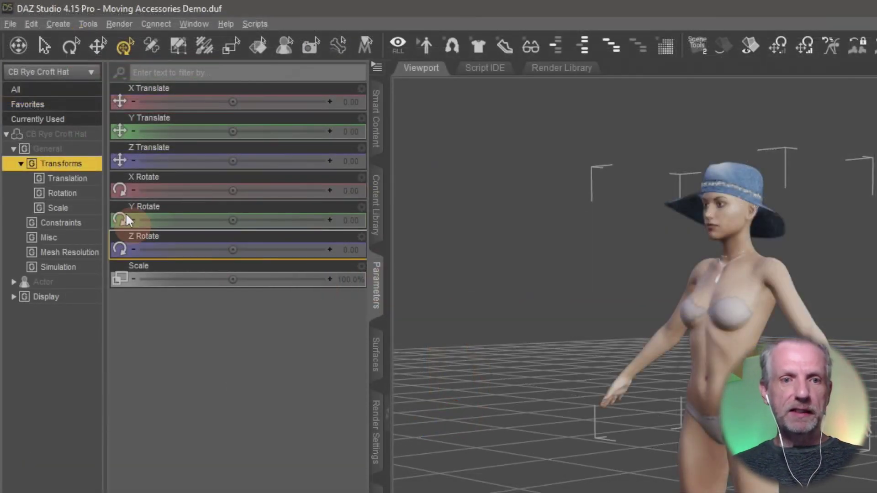
{"action": "left_click", "coordinate": [77, 242]}
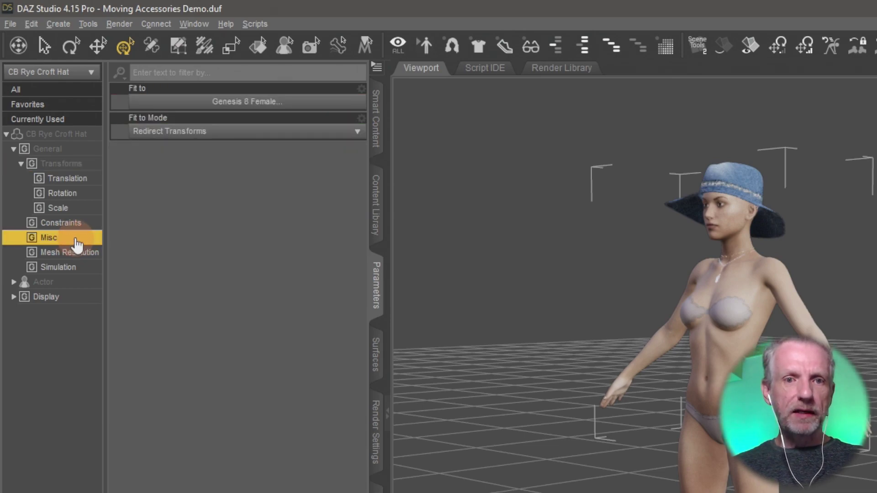
{"action": "left_click", "coordinate": [295, 136]}
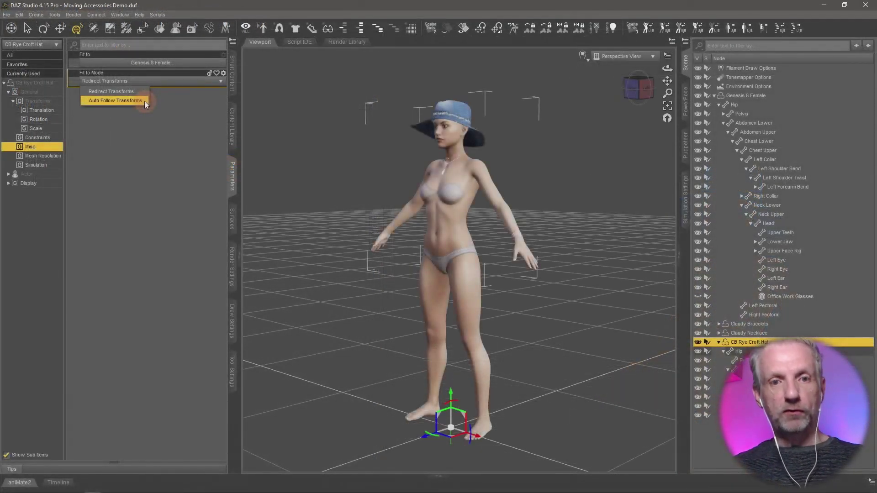
{"action": "left_click", "coordinate": [233, 162]}
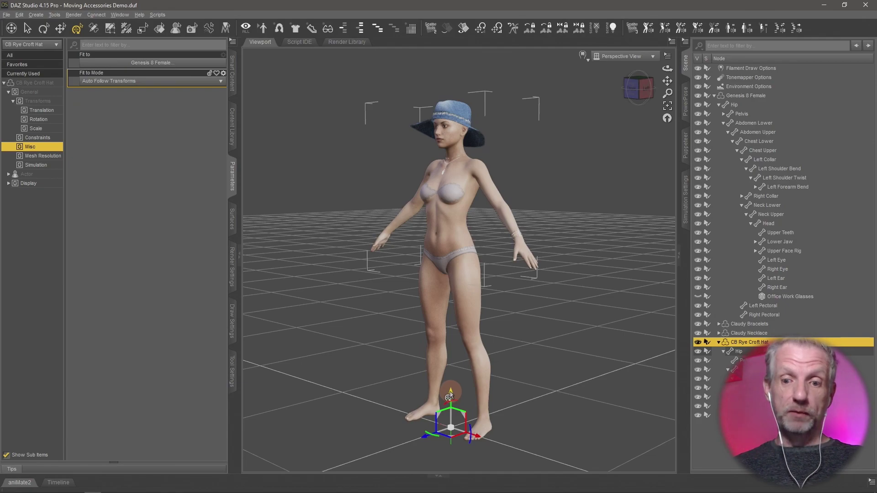
Try to move the hat with the transform gizmo and its translation values, undoing each attempt
{"action": "mouse_move", "coordinate": [450, 396]}
{"action": "left_mouse_down"}
{"action": "mouse_move", "coordinate": [448, 377]}
{"action": "mouse_move", "coordinate": [454, 392]}
{"action": "mouse_move", "coordinate": [462, 371]}
{"action": "mouse_move", "coordinate": [461, 404]}
{"action": "mouse_move", "coordinate": [458, 398]}
{"action": "left_mouse_up"}
{"action": "key", "text": "ctrl+z"}
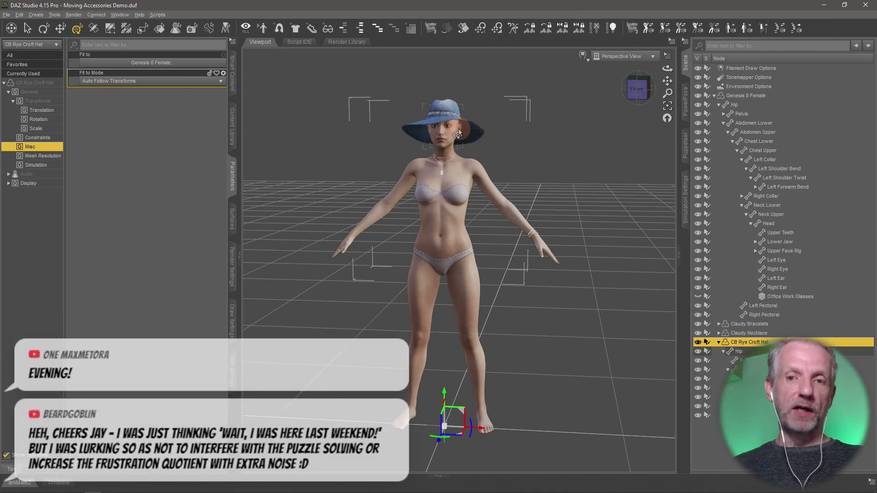
{"action": "left_click", "coordinate": [46, 112]}
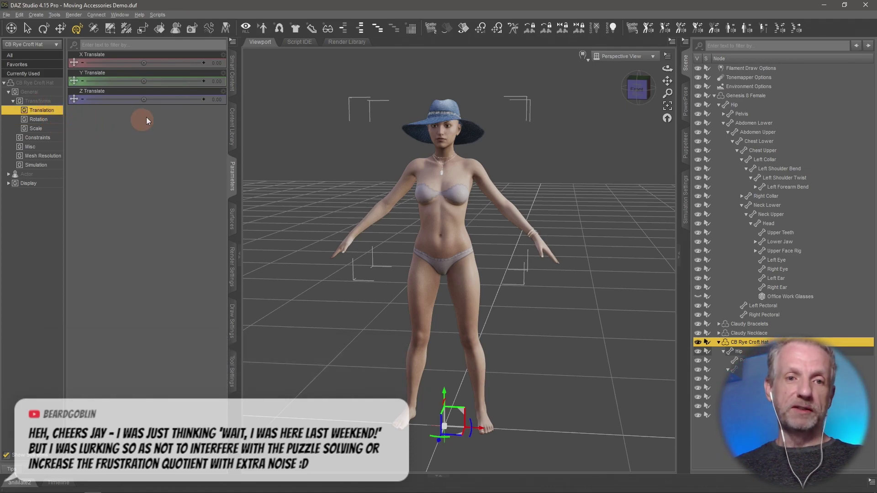
{"action": "left_click_drag", "start_coordinate": [144, 103], "coordinate": [145, 80]}
{"action": "key", "text": "ctrl+z"}
{"action": "key", "text": "ctrl+z"}
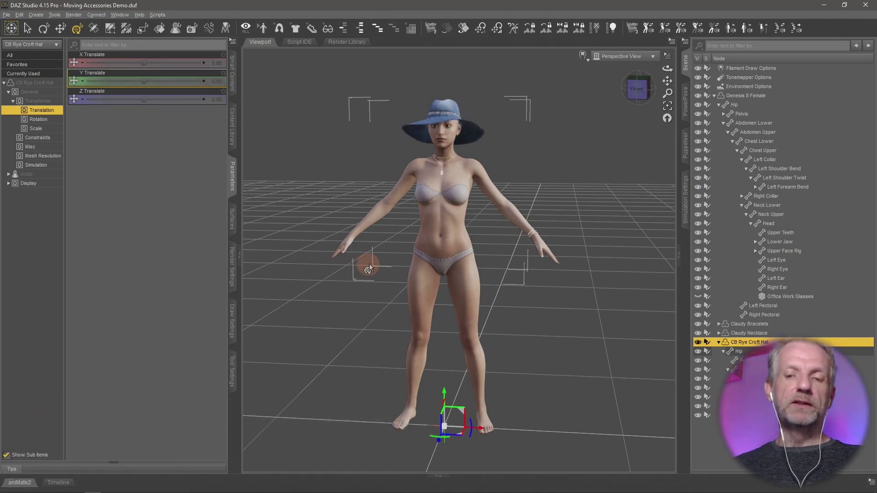
Reselect the CB Rye Croft Hat on the figure's head and examine where its transform gizmo sits relative to the hat
{"action": "left_click", "coordinate": [449, 127]}
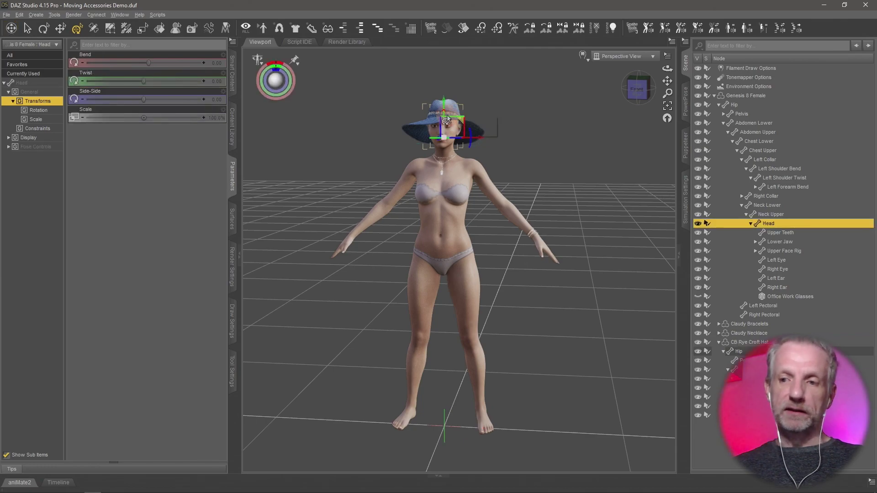
{"action": "right_click", "coordinate": [435, 112]}
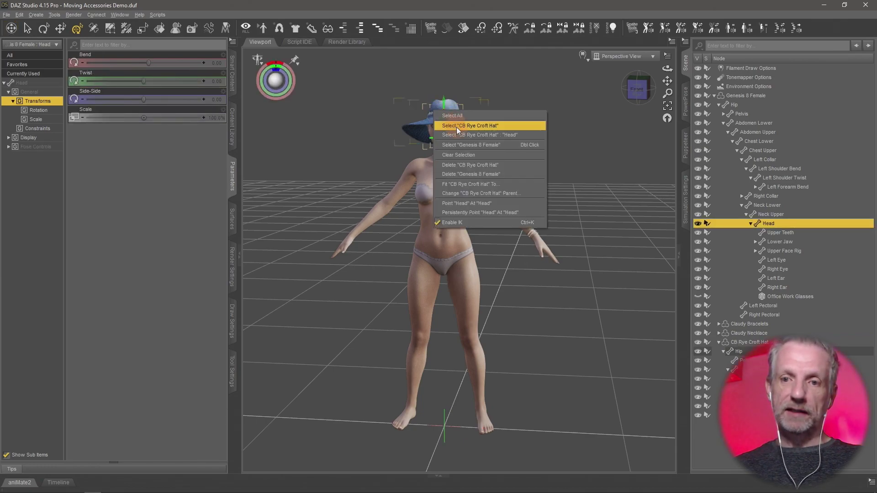
{"action": "left_click", "coordinate": [456, 127]}
{"action": "key", "text": "ctrl+f"}
{"action": "left_click_drag", "start_coordinate": [489, 178], "coordinate": [509, 288], "text": "ctrl+alt"}
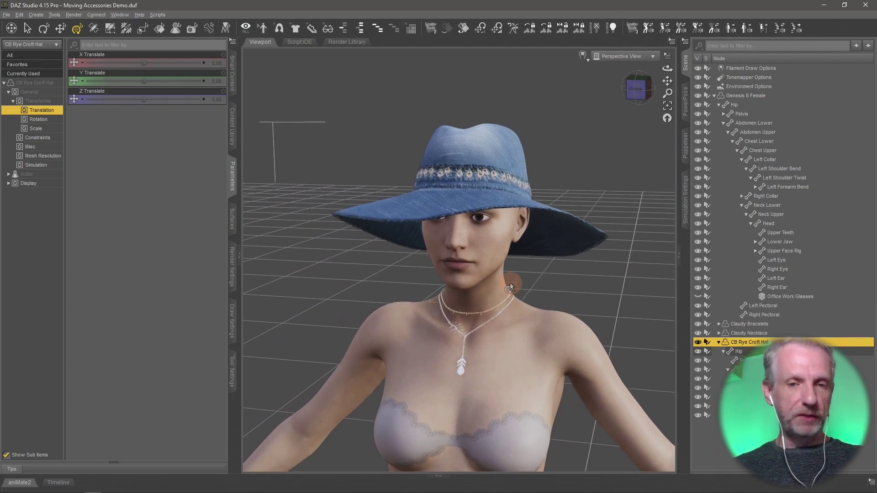
{"action": "scroll", "coordinate": [509, 288], "scroll_direction": "down", "scroll_amount": 5}
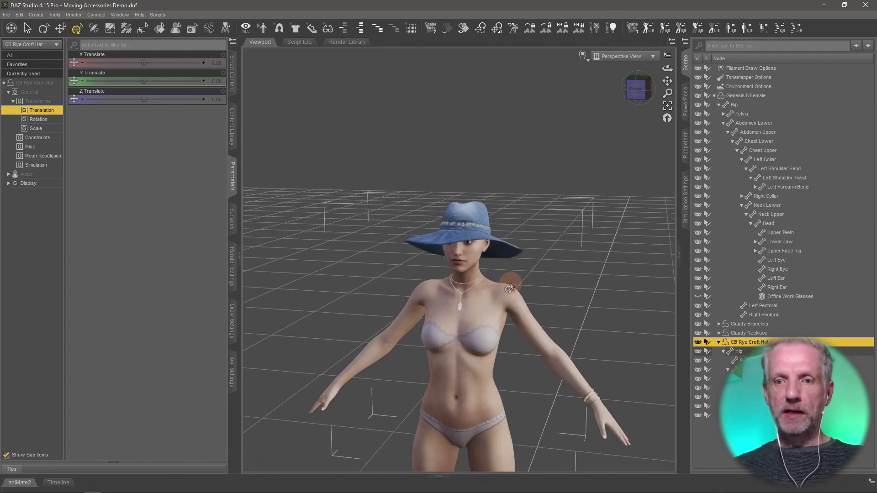
{"action": "right_click_drag", "start_coordinate": [509, 285], "coordinate": [517, 255], "text": "alt"}
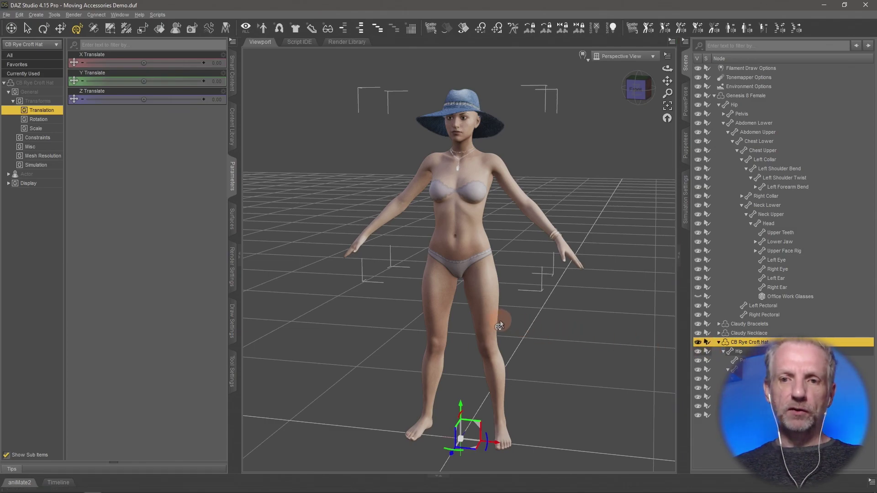
{"action": "left_click_drag", "start_coordinate": [503, 321], "coordinate": [505, 317], "text": "ctrl+alt"}
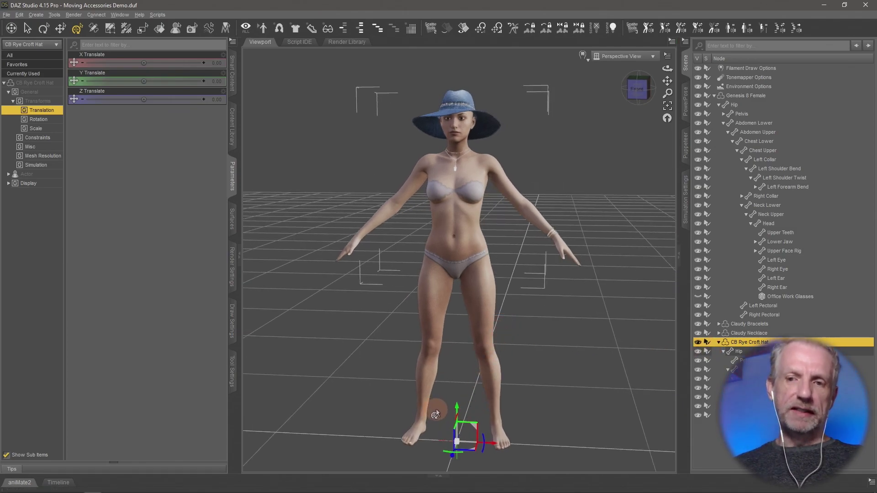
Switch the viewport to Front View and frame the whole figure from the hat down to the feet
{"action": "left_click", "coordinate": [641, 57]}
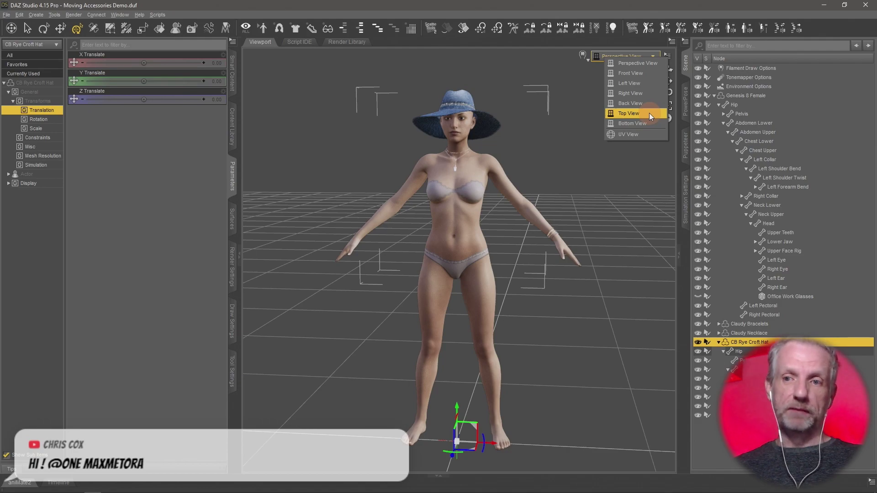
{"action": "left_click", "coordinate": [656, 74]}
{"action": "key", "text": "f"}
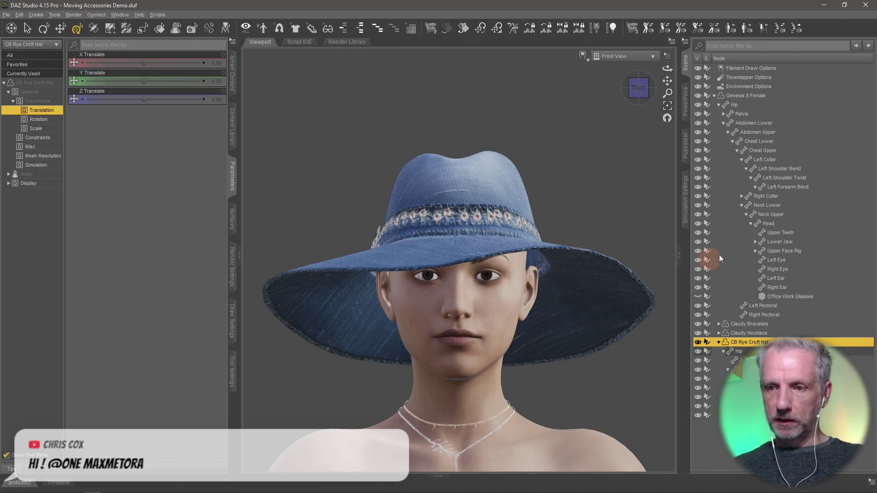
{"action": "scroll", "coordinate": [486, 214], "scroll_direction": "up", "scroll_amount": 1}
{"action": "scroll", "coordinate": [486, 214], "scroll_direction": "down", "scroll_amount": 6}
{"action": "middle_click_drag", "start_coordinate": [486, 213], "coordinate": [486, 78]}
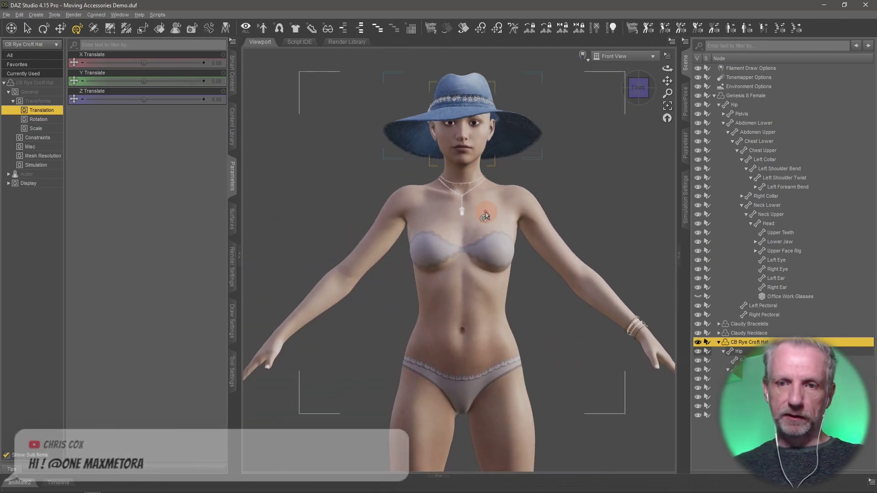
{"action": "scroll", "coordinate": [485, 216], "scroll_direction": "down", "scroll_amount": 10}
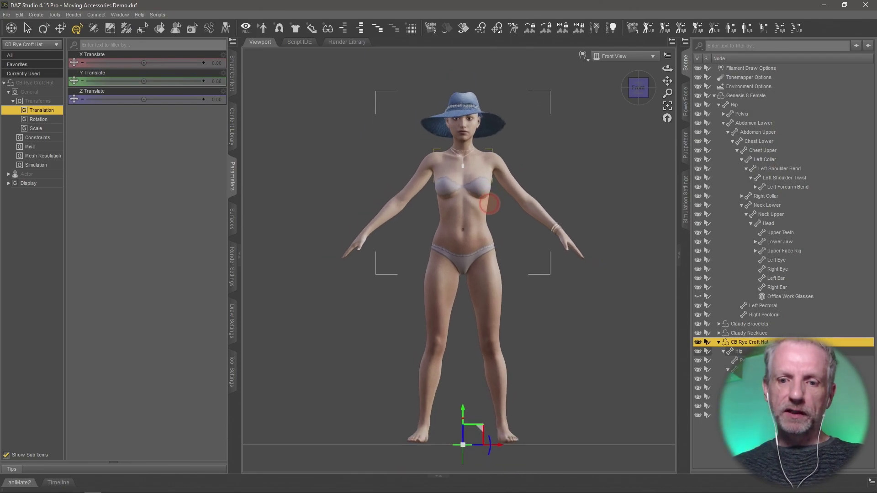
{"action": "middle_click_drag", "start_coordinate": [489, 204], "coordinate": [479, 206]}
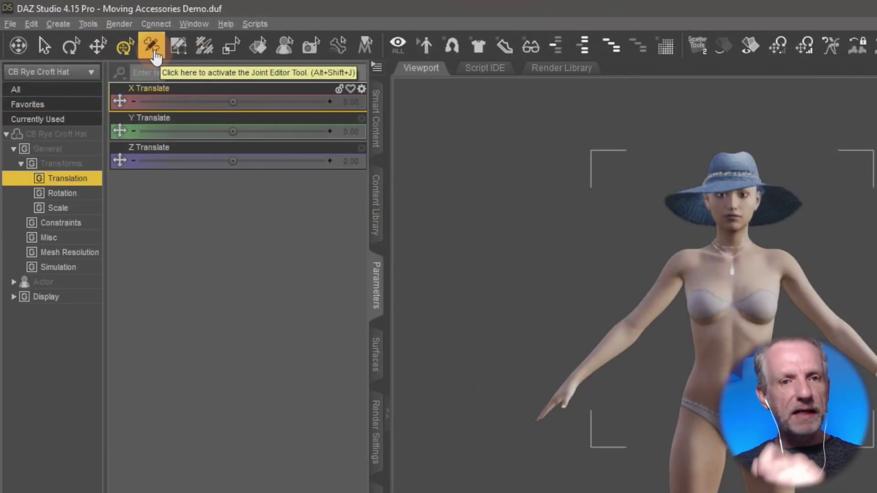
Use the Joint Editor to move the hat's pivot point from the figure's feet up to the hat
{"action": "left_click", "coordinate": [153, 46]}
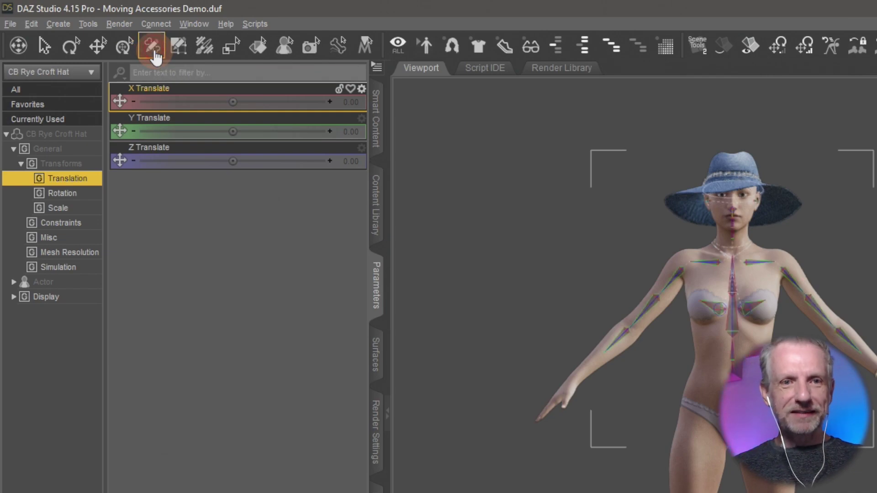
{"action": "left_click", "coordinate": [90, 25]}
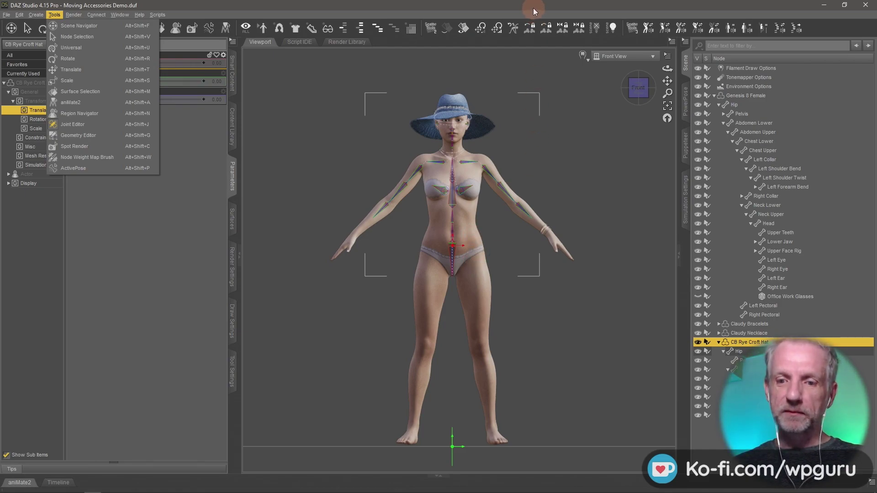
{"action": "left_click", "coordinate": [517, 6]}
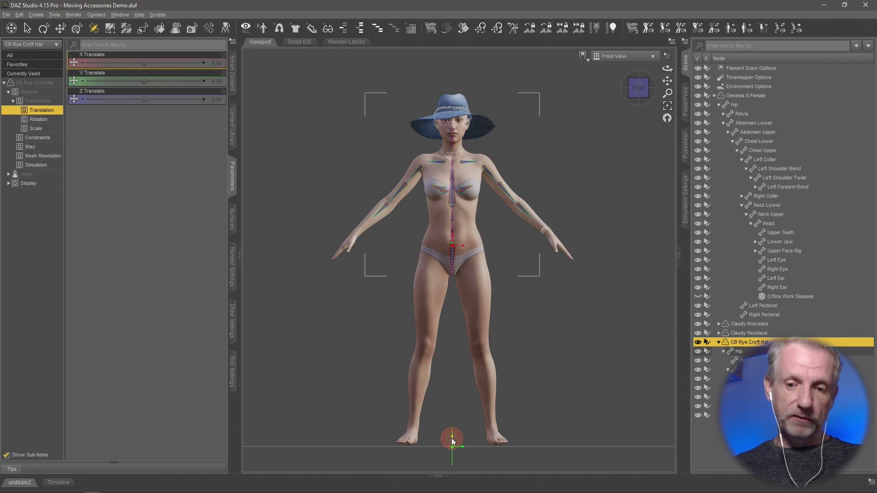
{"action": "left_click_drag", "start_coordinate": [452, 438], "coordinate": [437, 336]}
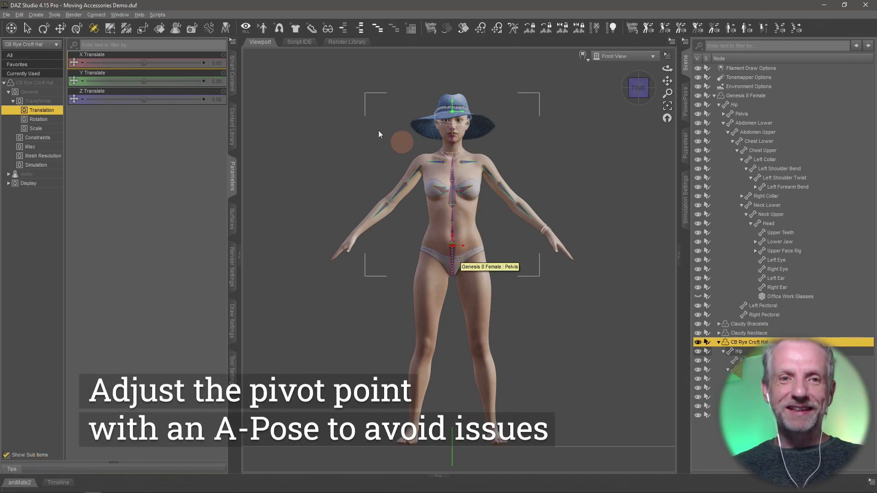
Activate the Universal tool and return the viewport to Perspective View
{"action": "left_click", "coordinate": [77, 31]}
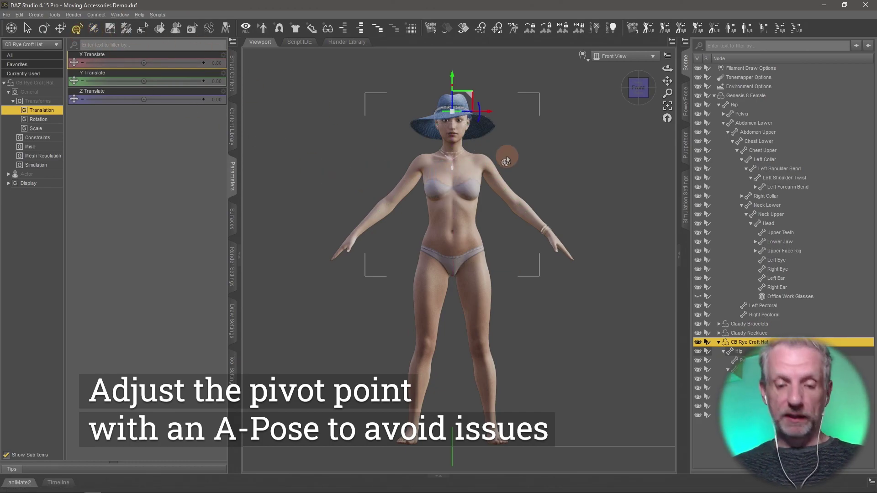
{"action": "key", "text": "ctrl+f"}
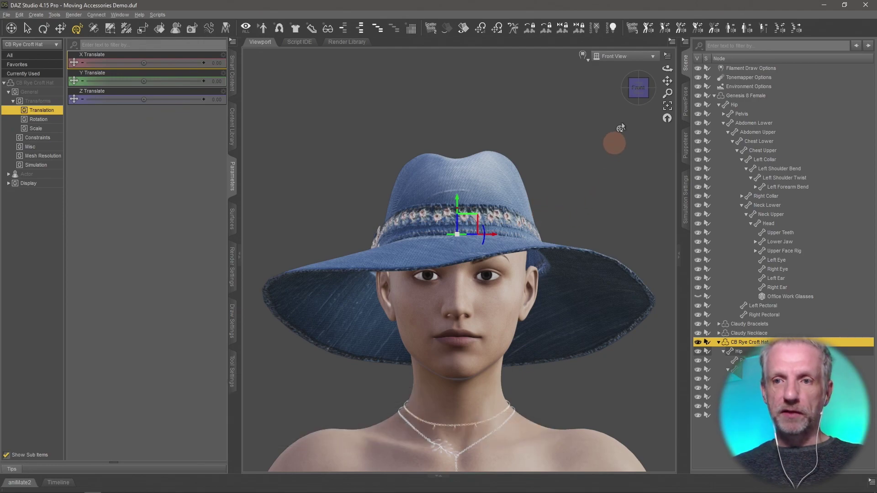
{"action": "left_click", "coordinate": [636, 56]}
{"action": "left_click", "coordinate": [637, 66]}
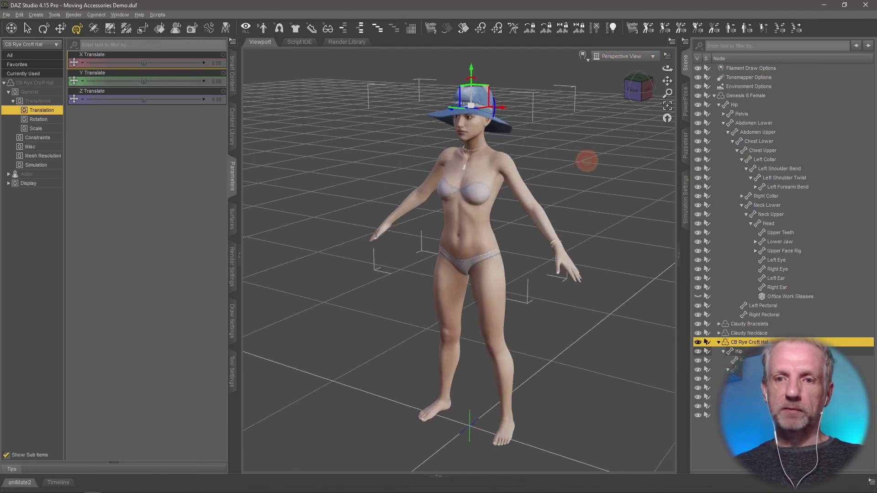
Move the hat slightly up and forward on the head, to a Y Translate of about 1.32 and Z Translate of about 1.49
{"action": "key", "text": "ctrl+f"}
{"action": "left_click_drag", "start_coordinate": [588, 161], "coordinate": [578, 170], "text": "ctrl+alt"}
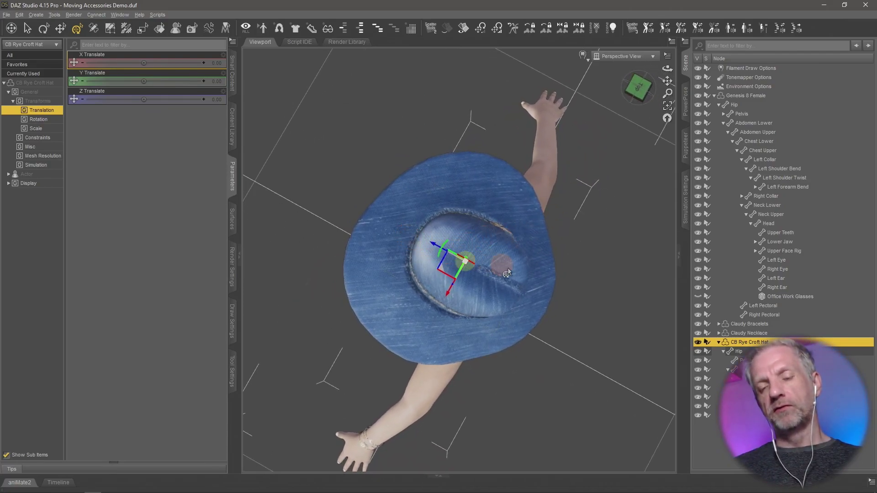
{"action": "mouse_move", "coordinate": [505, 260]}
{"action": "left_mouse_down", "text": "alt"}
{"action": "mouse_move", "coordinate": [505, 251]}
{"action": "mouse_move", "coordinate": [523, 248]}
{"action": "mouse_move", "coordinate": [504, 260]}
{"action": "left_mouse_up", "text": "alt"}
{"action": "left_click_drag", "start_coordinate": [478, 151], "coordinate": [427, 195]}
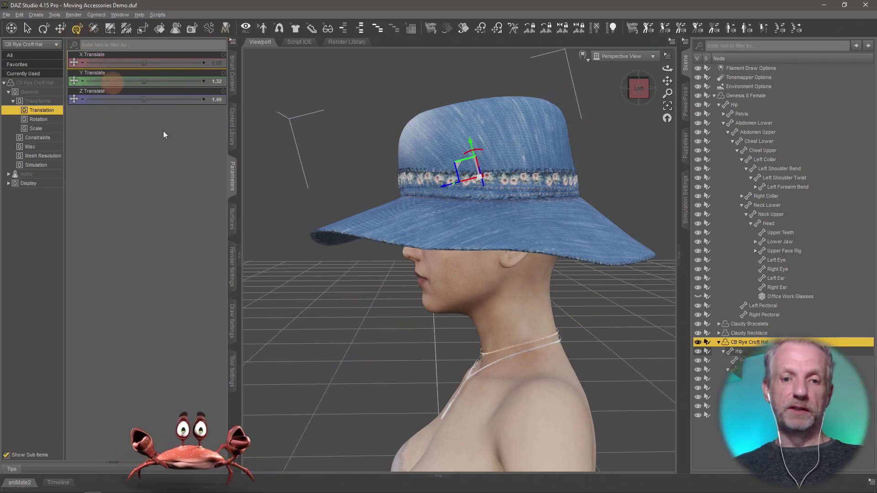
Compare local and world coordinates for the Universal tool, and set it to Use World Coordinates
{"action": "left_click", "coordinate": [232, 380]}
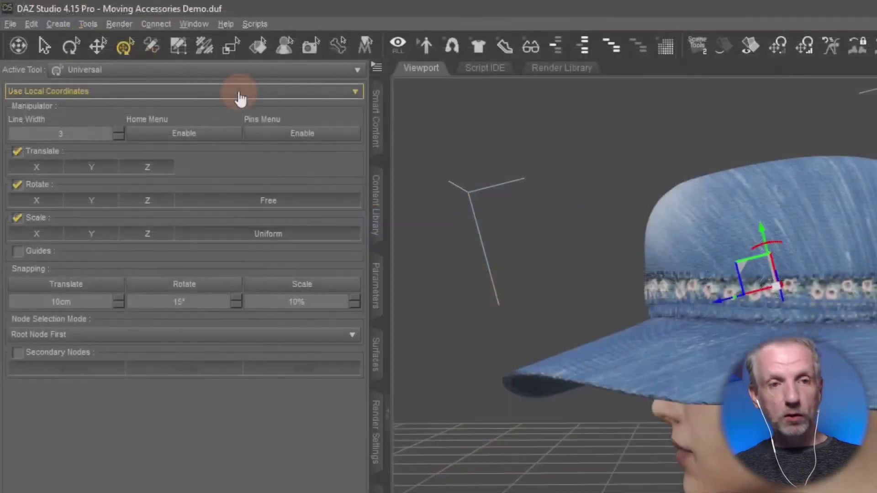
{"action": "left_click", "coordinate": [147, 56]}
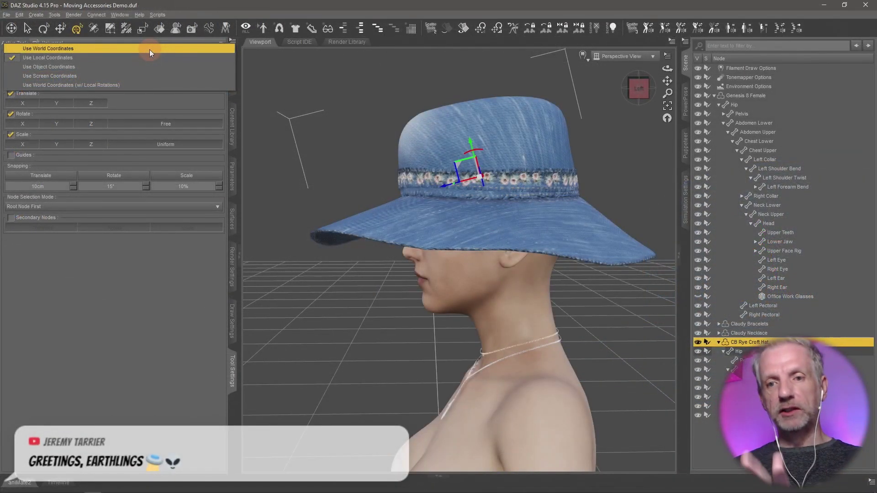
{"action": "left_click", "coordinate": [150, 49]}
{"action": "left_click", "coordinate": [148, 58]}
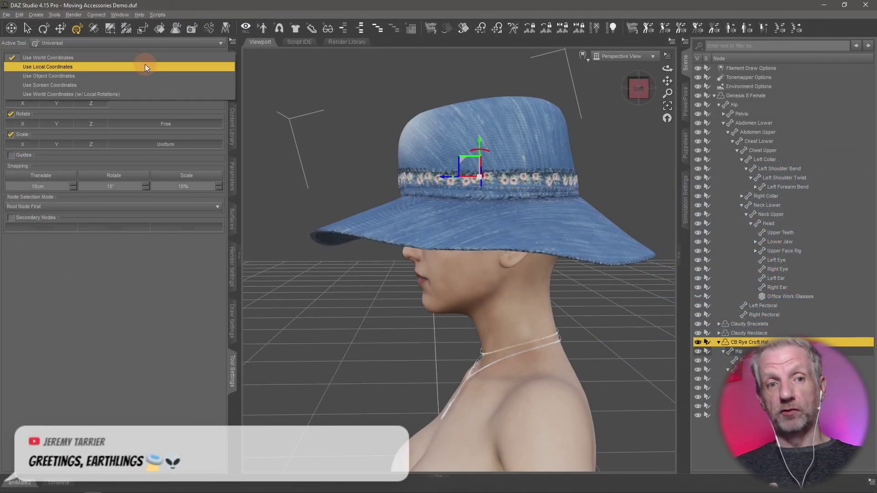
{"action": "left_click", "coordinate": [144, 67]}
{"action": "left_click", "coordinate": [147, 57]}
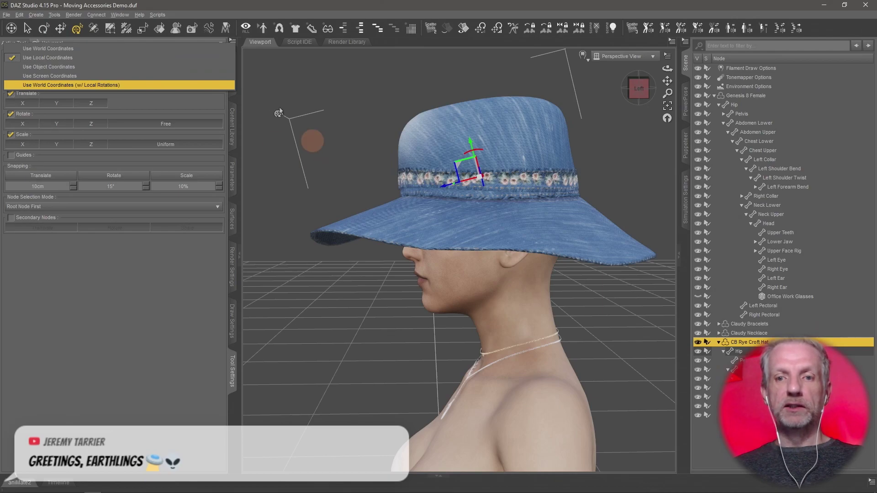
{"action": "left_click", "coordinate": [147, 48]}
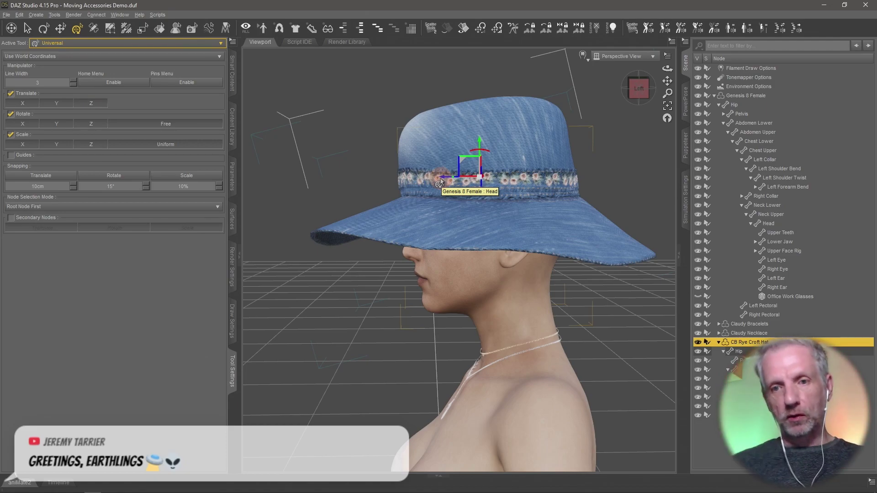
Shift the hat slightly backward and upward on the head along the world axes
{"action": "left_click_drag", "start_coordinate": [439, 183], "coordinate": [449, 180]}
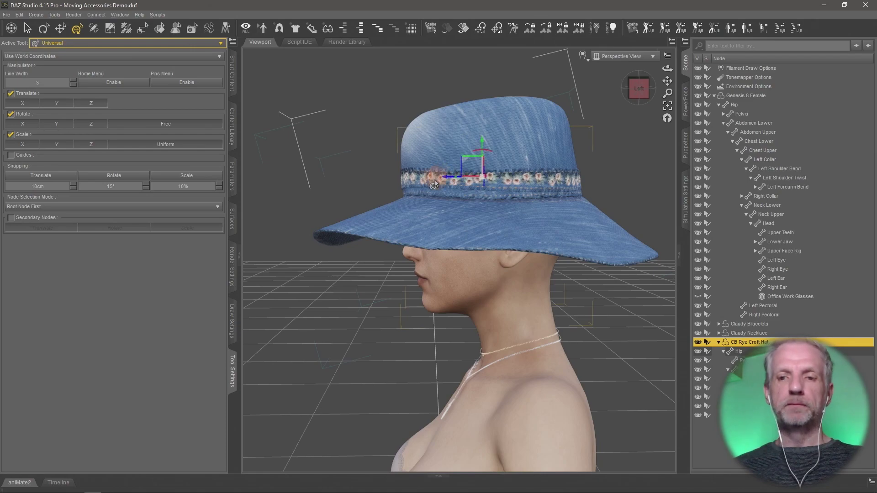
{"action": "left_click_drag", "start_coordinate": [435, 182], "coordinate": [473, 182], "text": "ctrl+alt"}
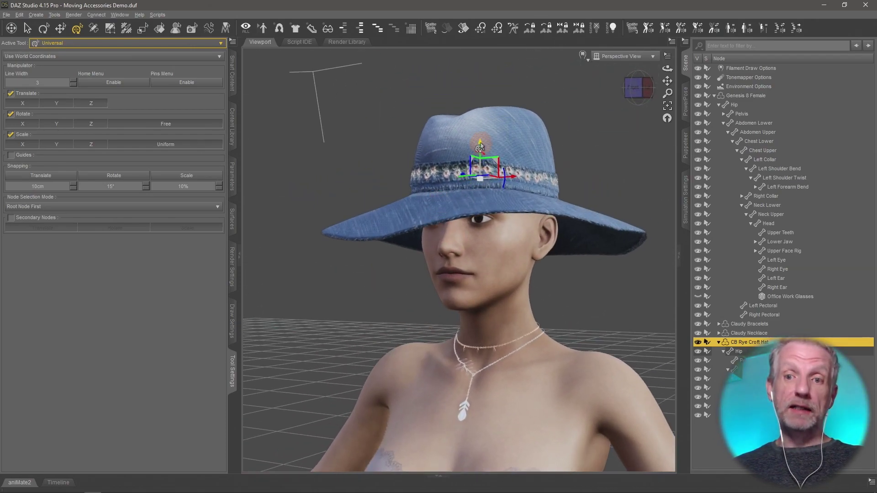
{"action": "left_click_drag", "start_coordinate": [481, 147], "coordinate": [481, 144]}
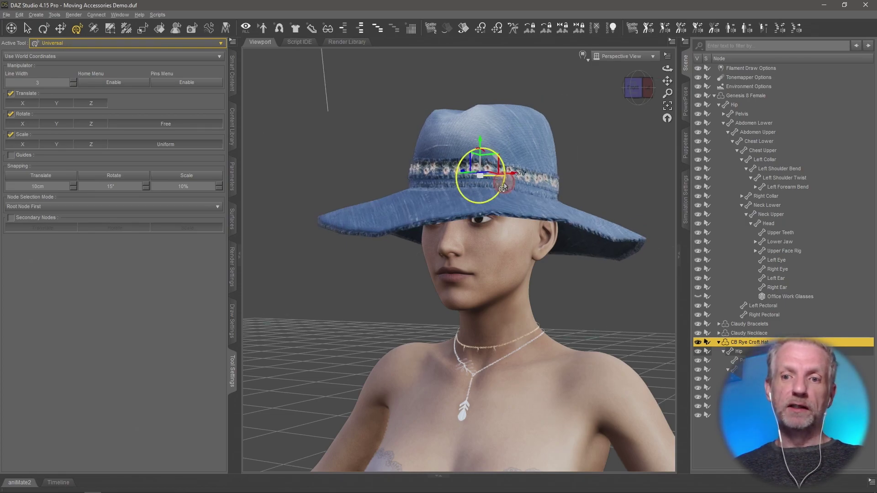